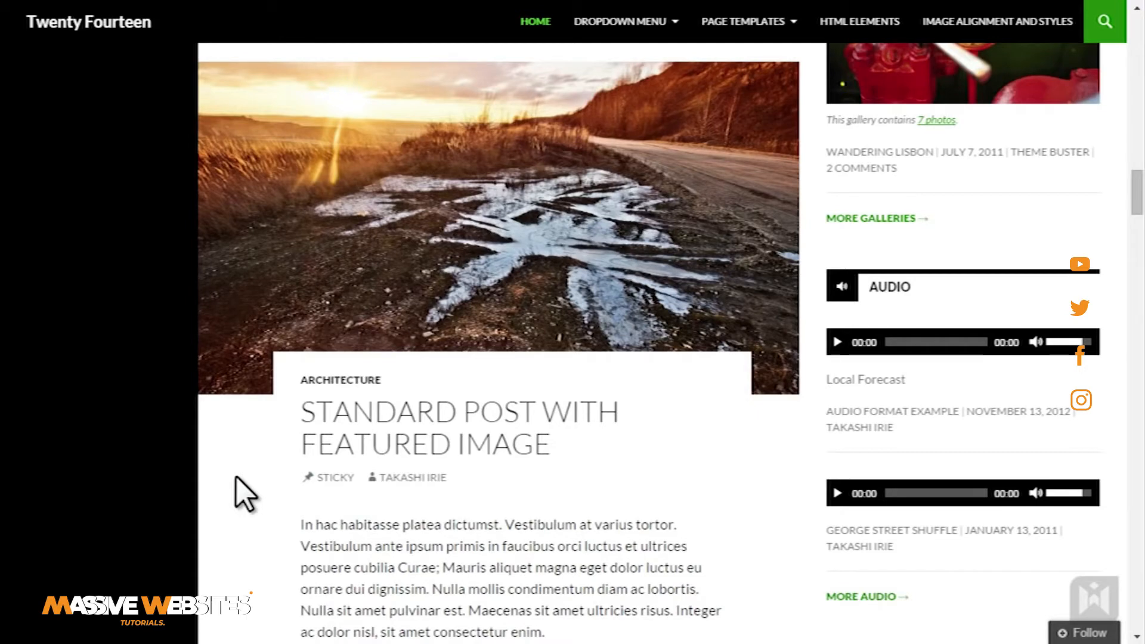
# View the Architecture category archive from the featured-image post on the Twenty Fourteen demo site.
pyautogui.click(311, 382)
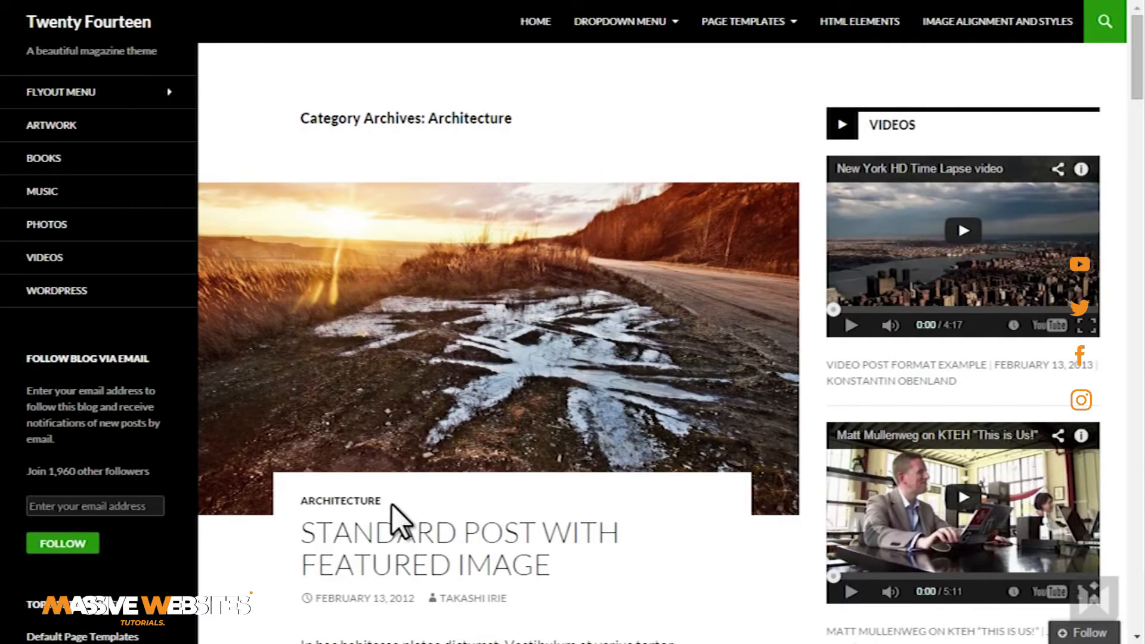
pyautogui.scroll(-6, 396, 520)
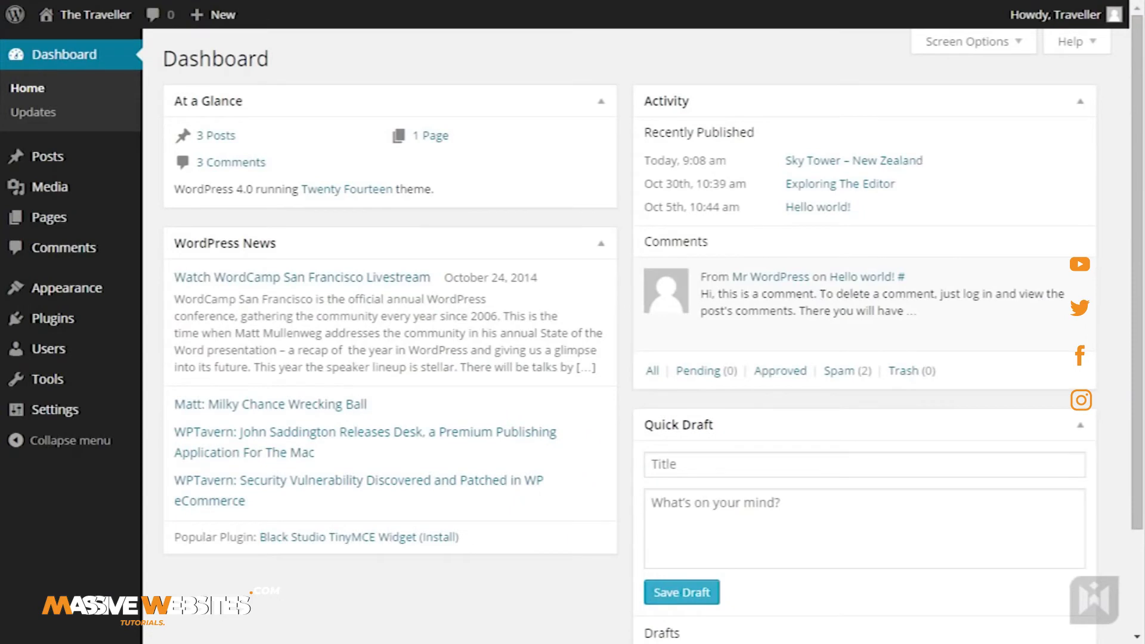
# Add a new post category named Interests with no parent, leaving the slug and description blank.
pyautogui.moveTo(92, 160)
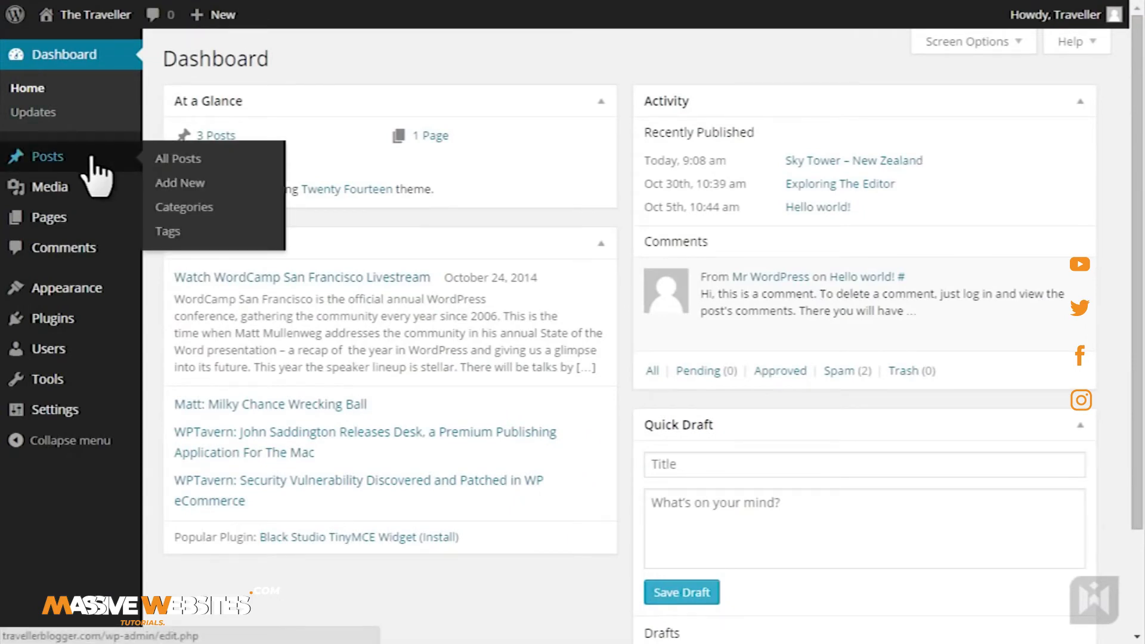
pyautogui.click(226, 207)
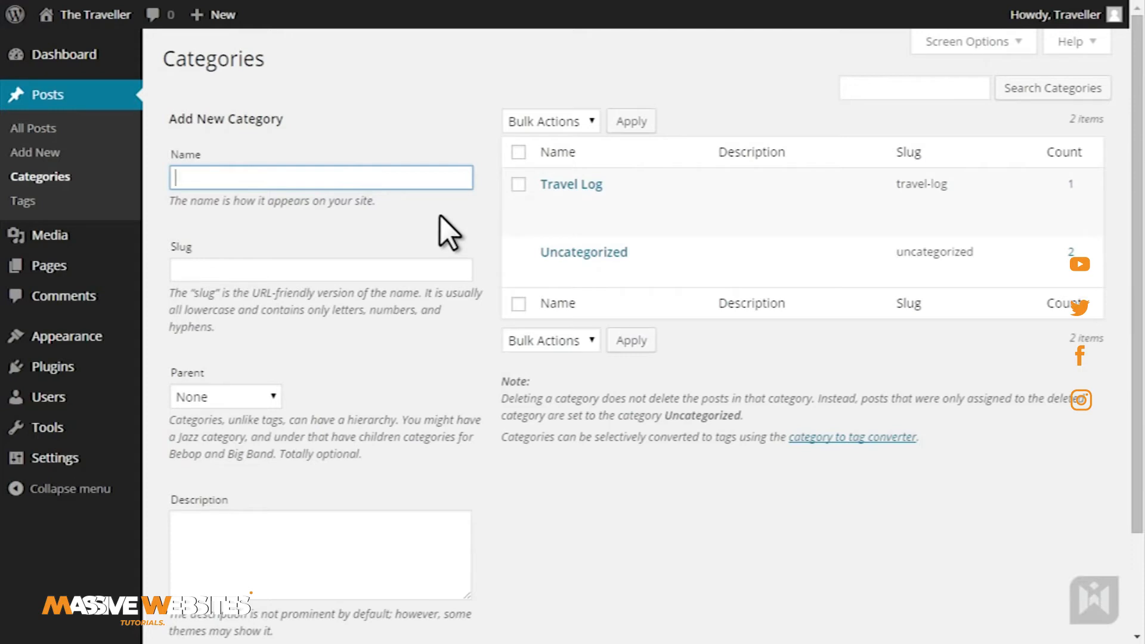
pyautogui.write('Interests')
pyautogui.click(460, 271)
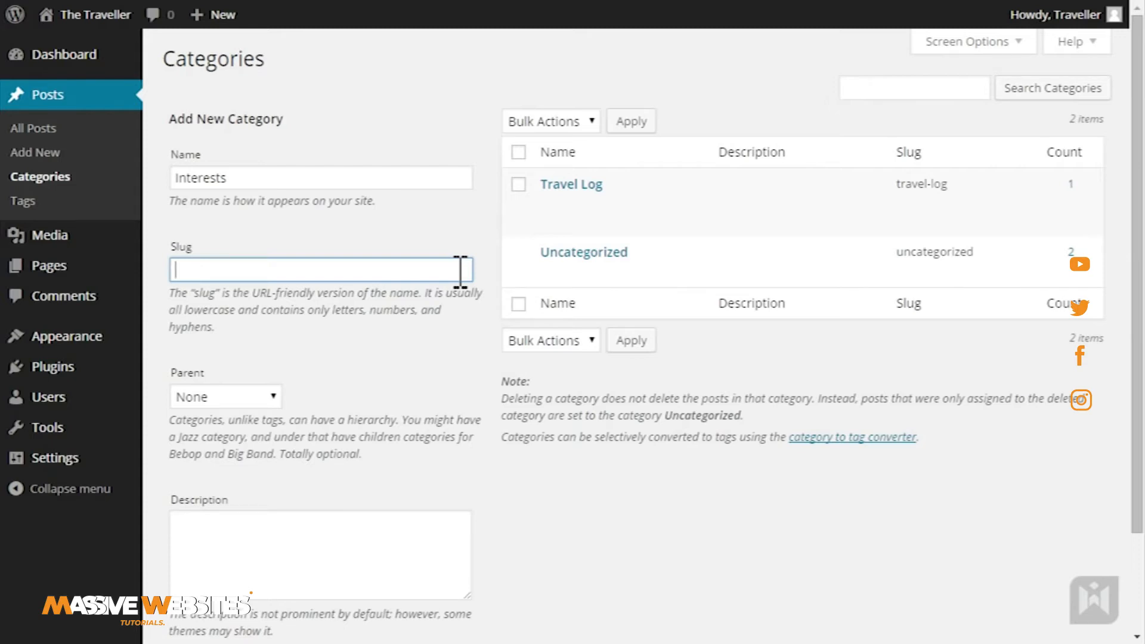
pyautogui.scroll(-2, 461, 272)
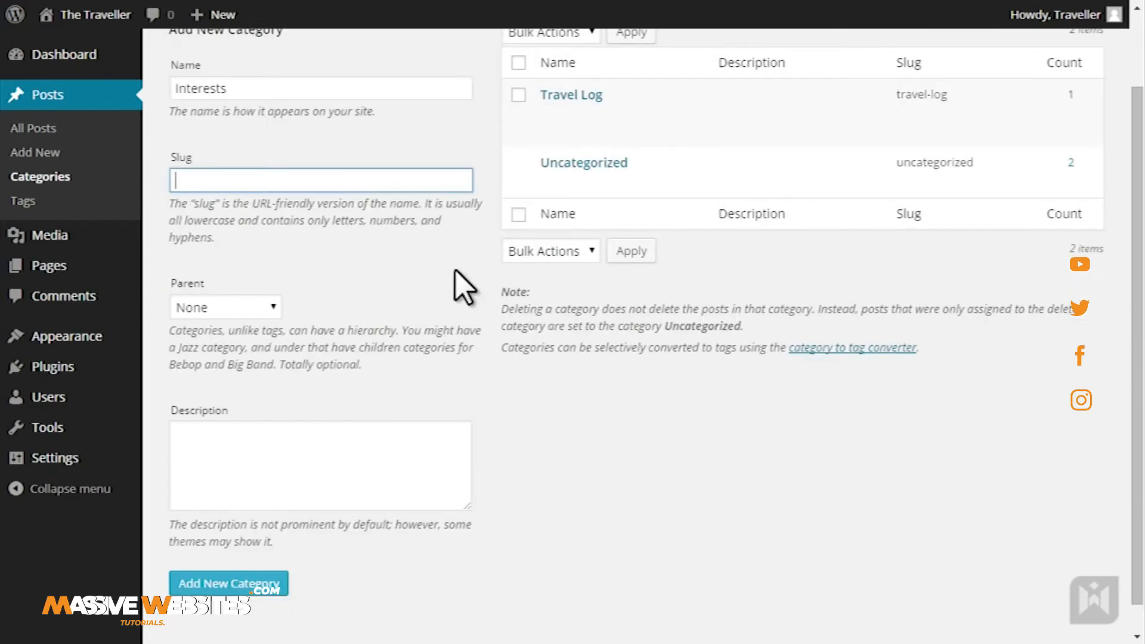
pyautogui.click(312, 447)
pyautogui.click(276, 604)
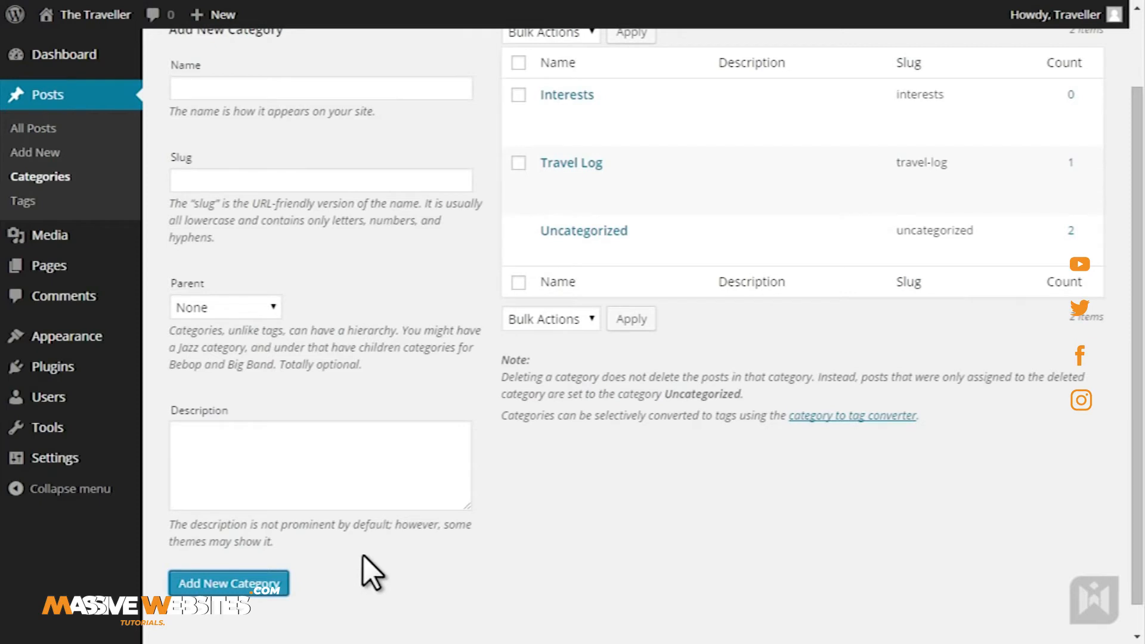
# Add a category named Cars with Interests as its parent, leaving the slug blank.
pyautogui.click(401, 90)
pyautogui.write('Cars')
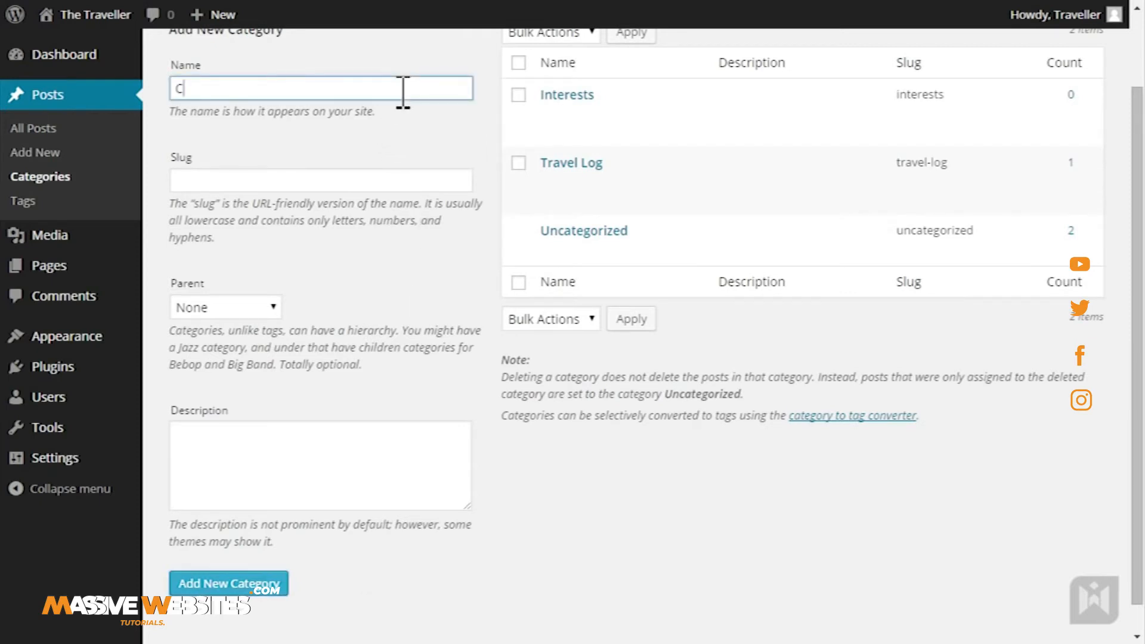
pyautogui.click(419, 182)
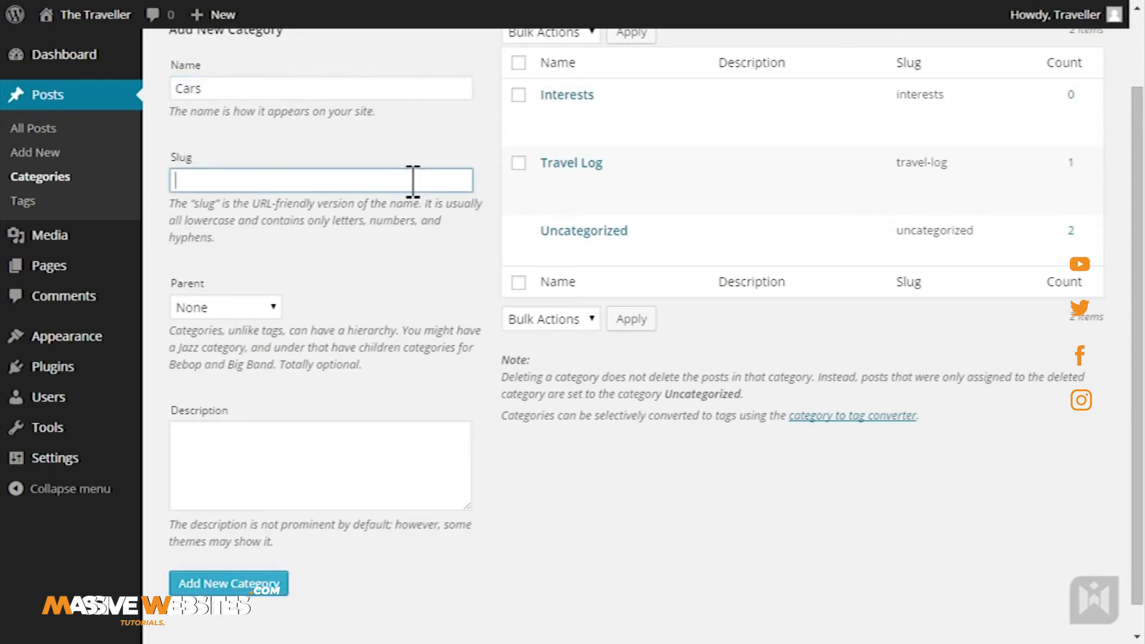
pyautogui.click(274, 308)
pyautogui.click(257, 347)
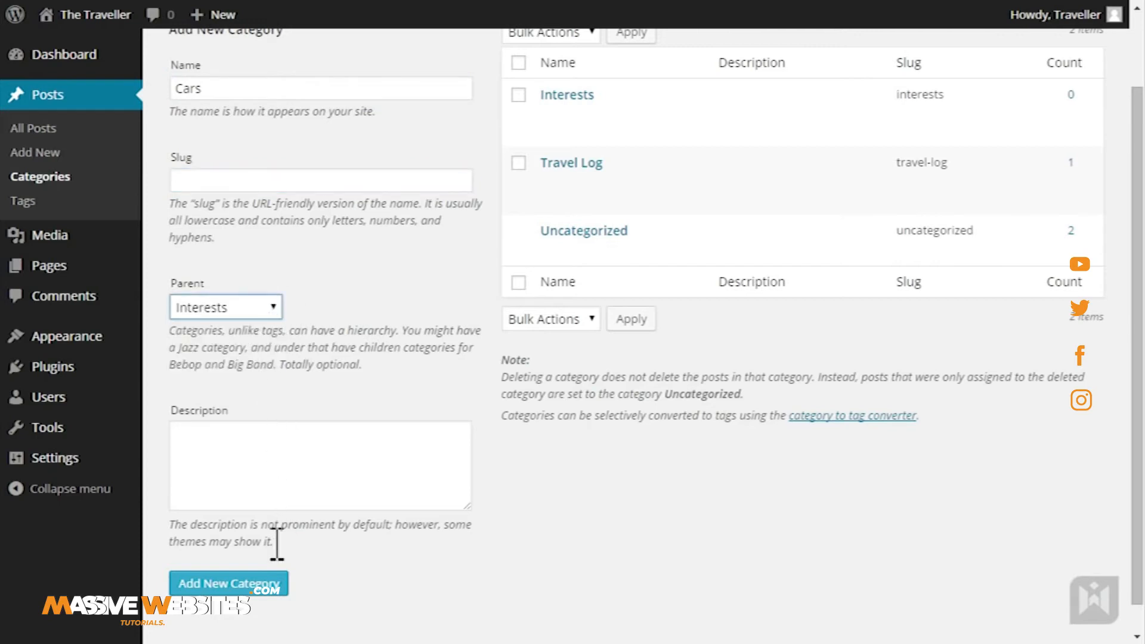
pyautogui.click(269, 584)
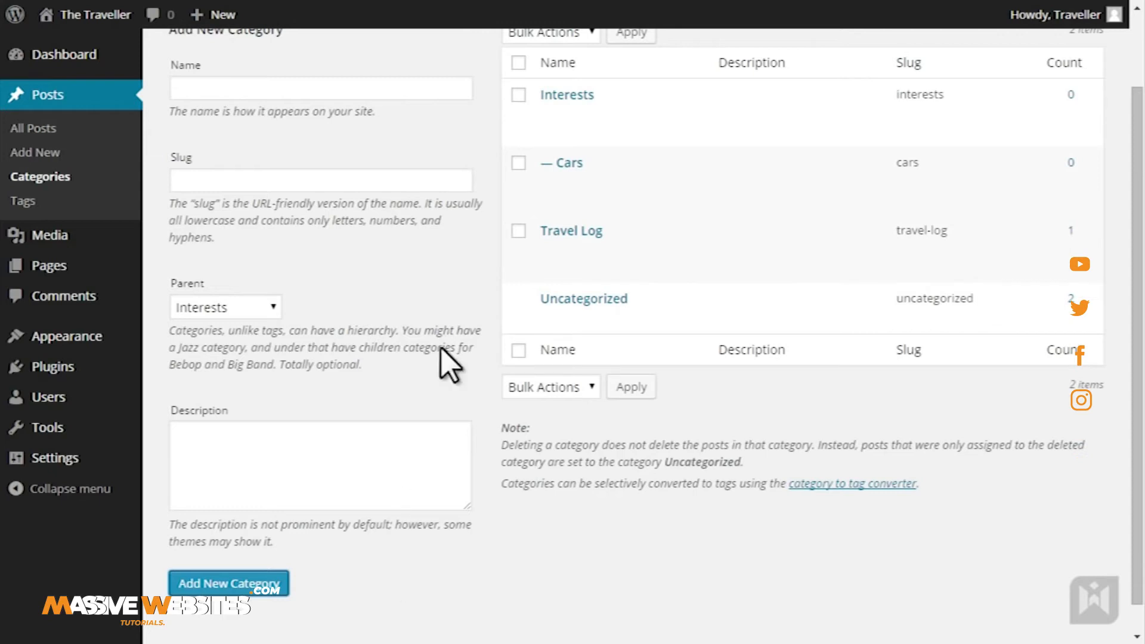
# Update the Travel Log category with its existing values, once through the full edit form and once through Quick Edit.
pyautogui.moveTo(517, 167)
pyautogui.moveTo(522, 274)
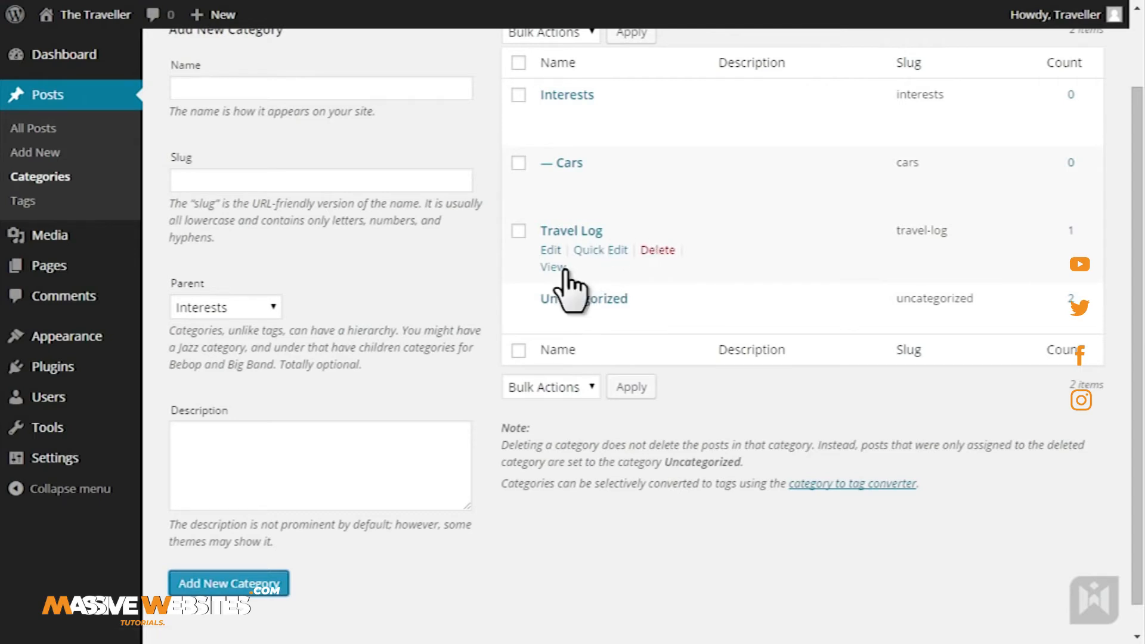
pyautogui.click(550, 251)
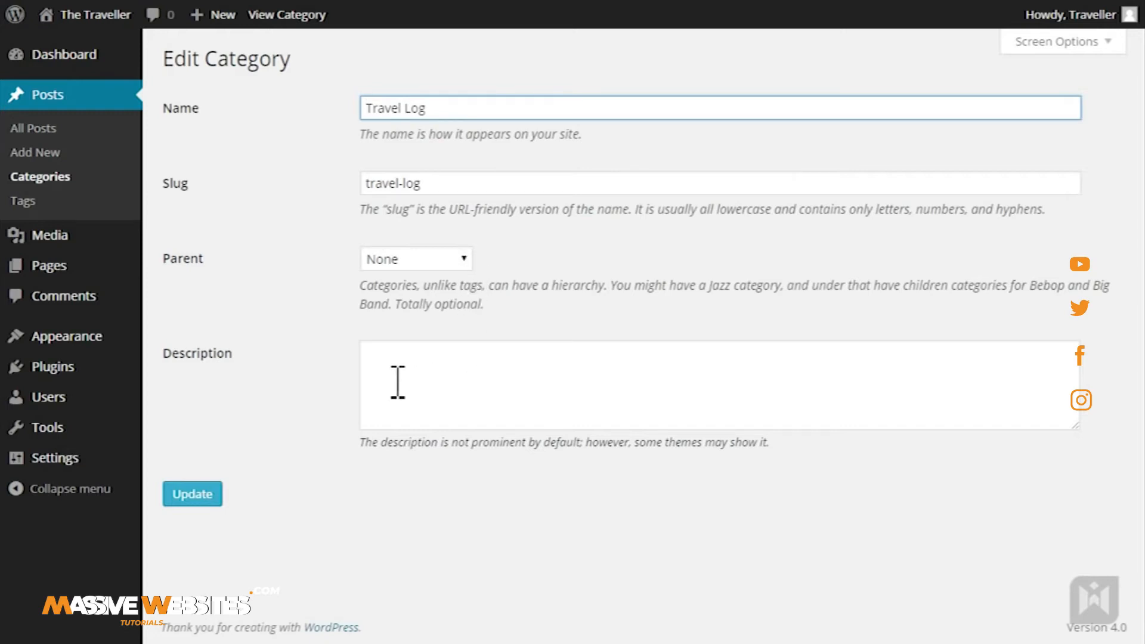
pyautogui.click(206, 495)
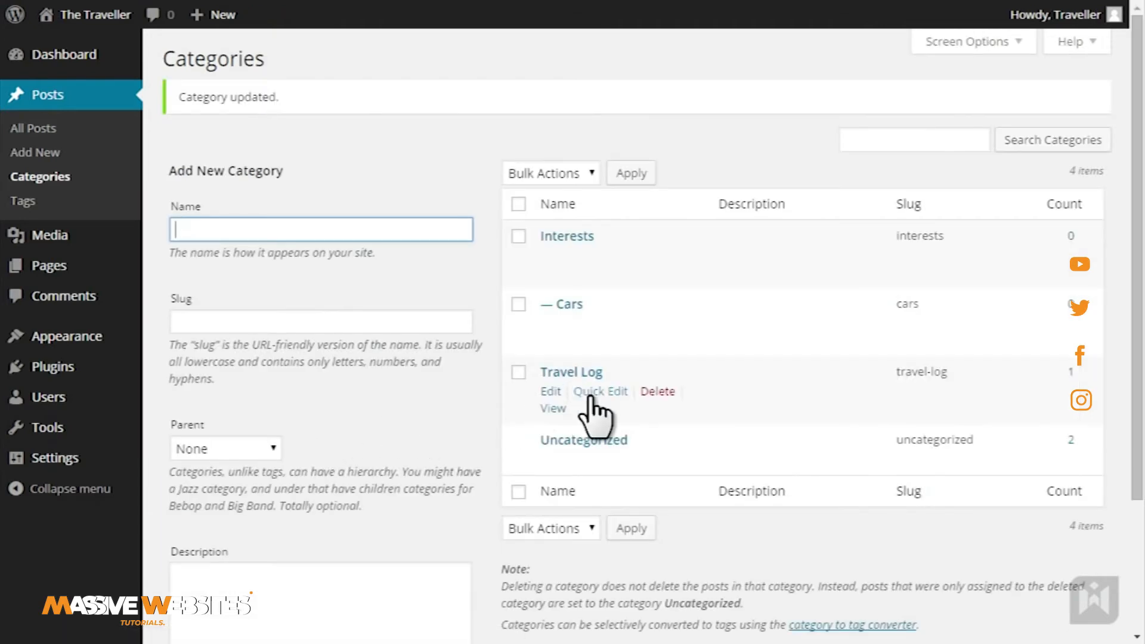
pyautogui.click(604, 389)
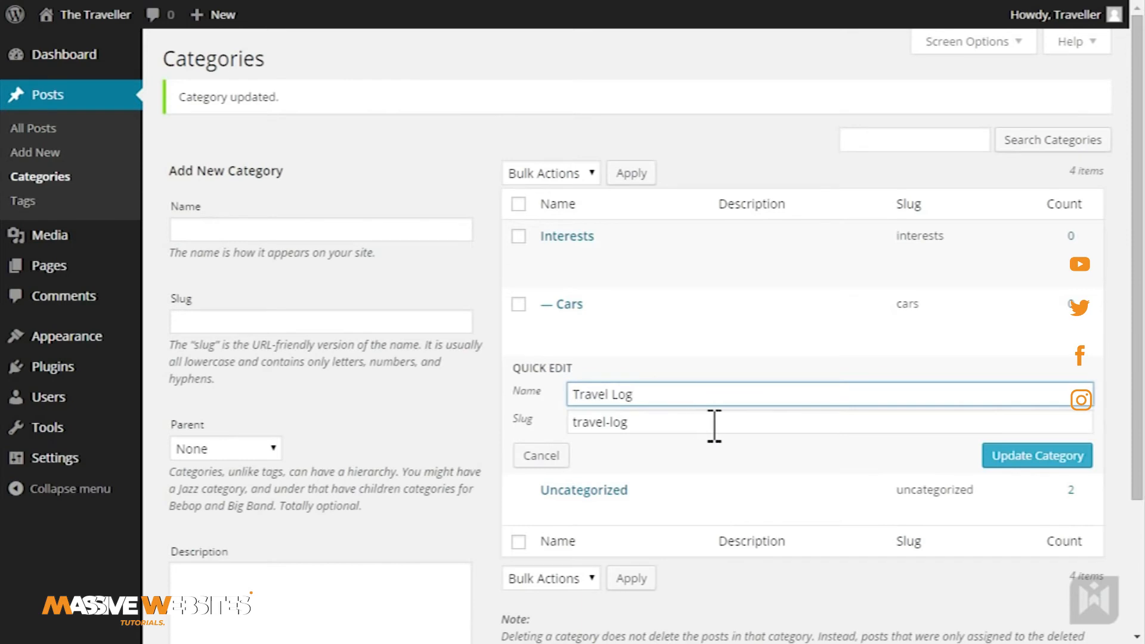
pyautogui.click(993, 457)
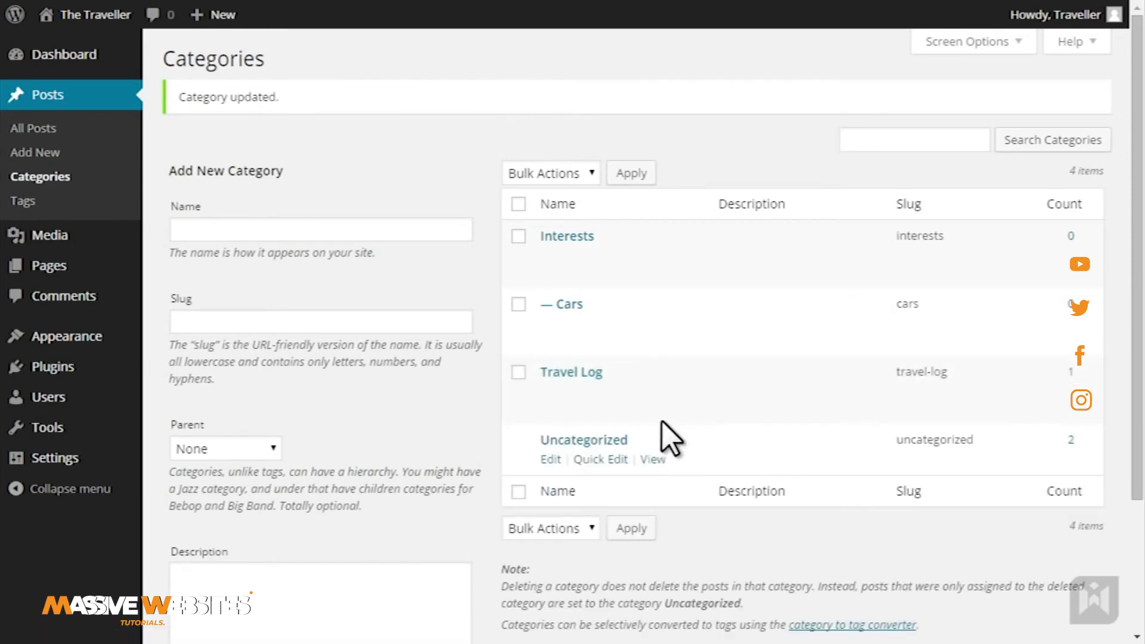
# Request deletion of the Travel Log category but cancel it, and view the category's archive page on the site.
pyautogui.click(659, 393)
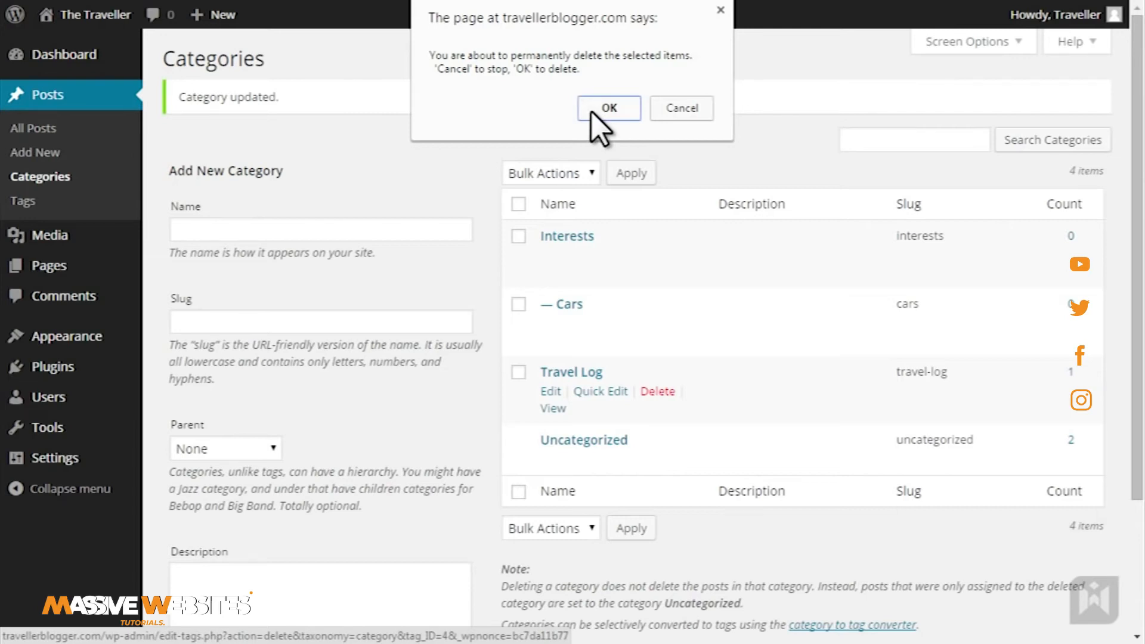
pyautogui.click(682, 110)
pyautogui.click(553, 411)
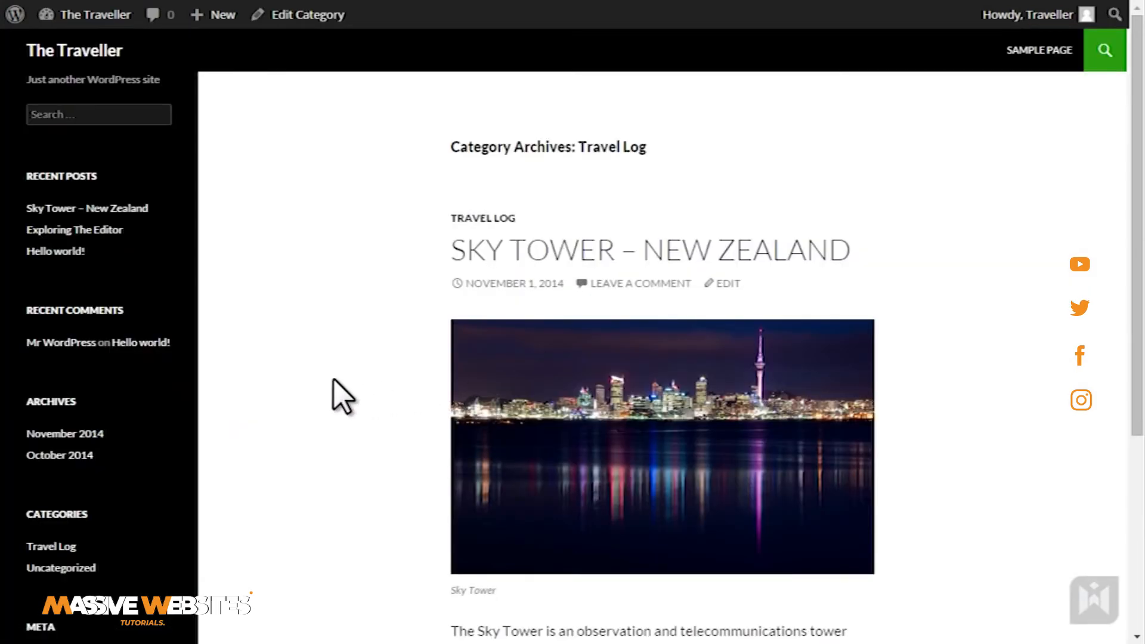
pyautogui.scroll(-5, 343, 396)
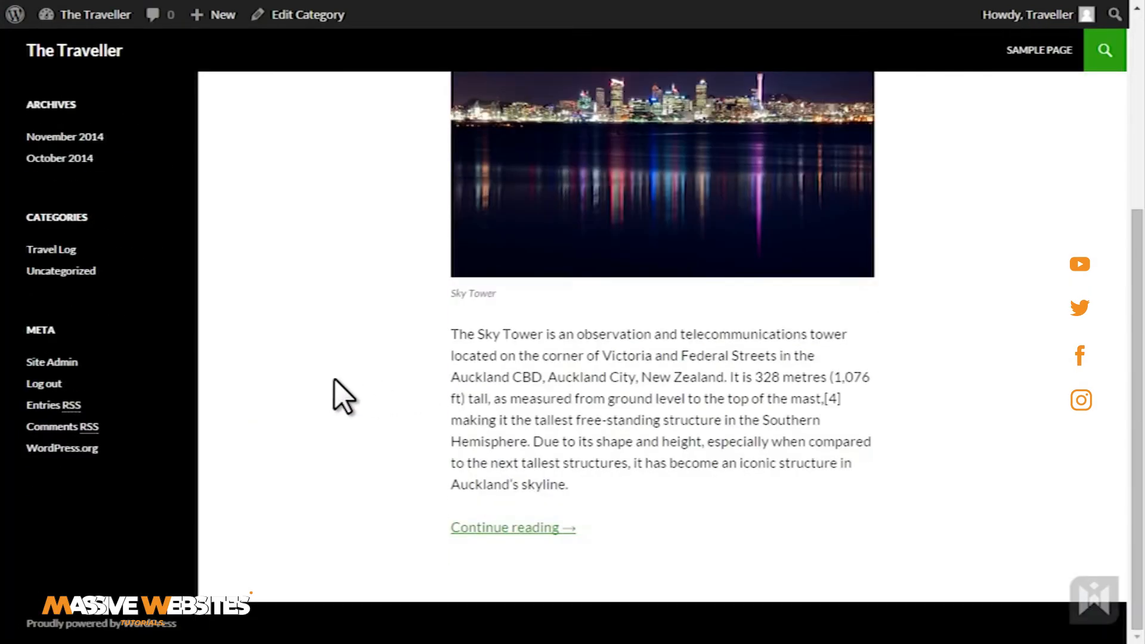
pyautogui.scroll(5, 343, 397)
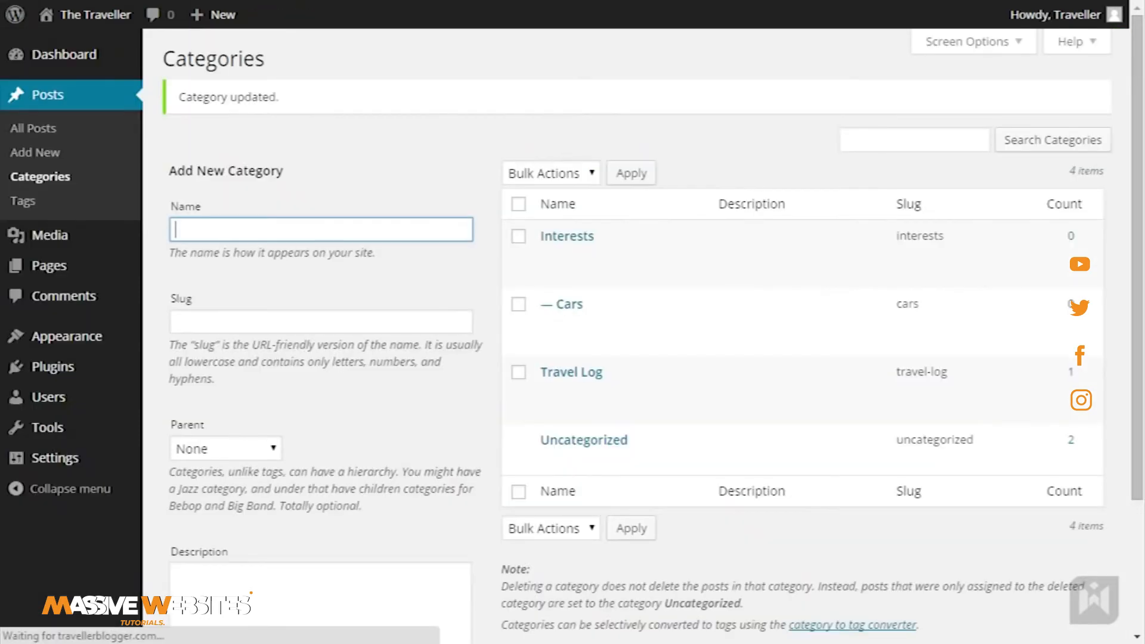
# Delete the Interests and Cars categories together with a bulk action and go to the category search field.
pyautogui.click(519, 237)
pyautogui.click(518, 304)
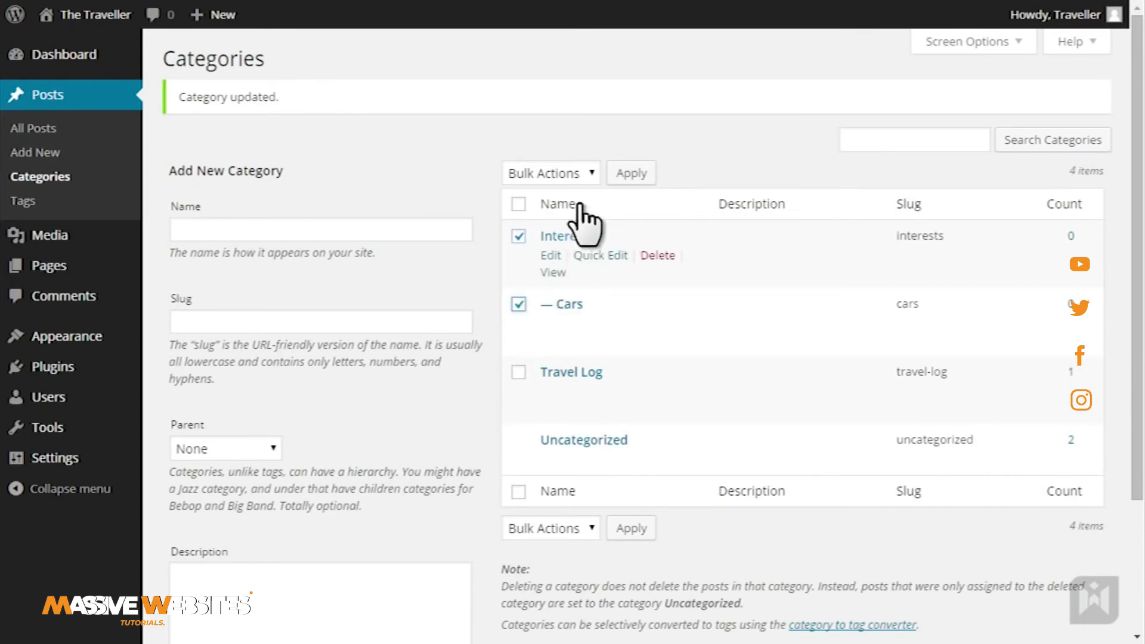
pyautogui.click(582, 174)
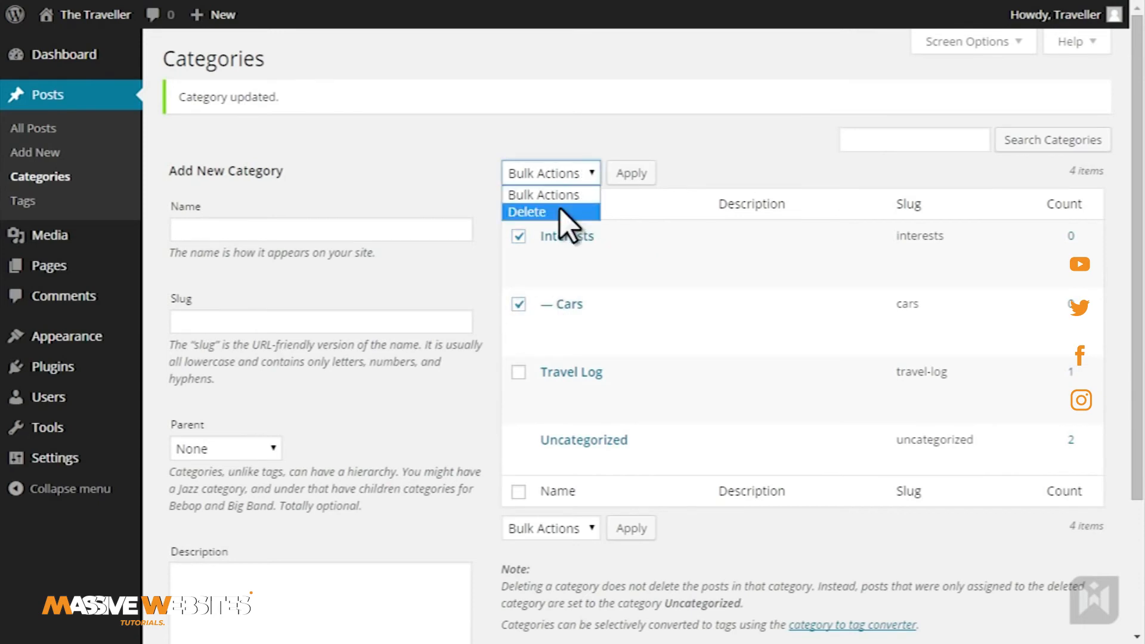
pyautogui.click(561, 210)
pyautogui.click(631, 173)
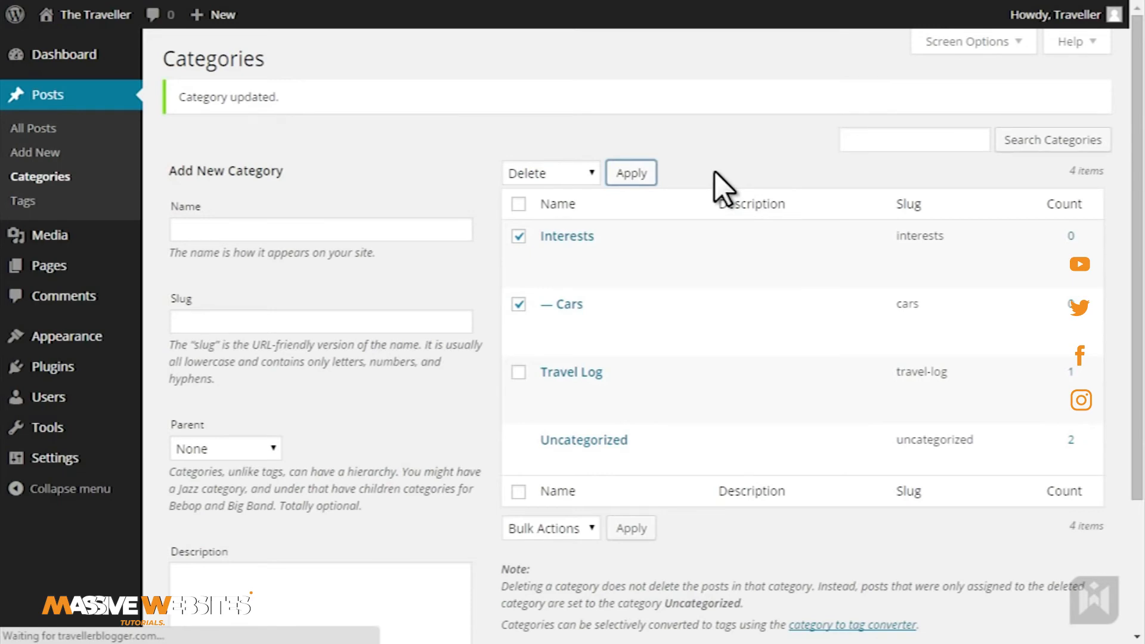
pyautogui.click(895, 139)
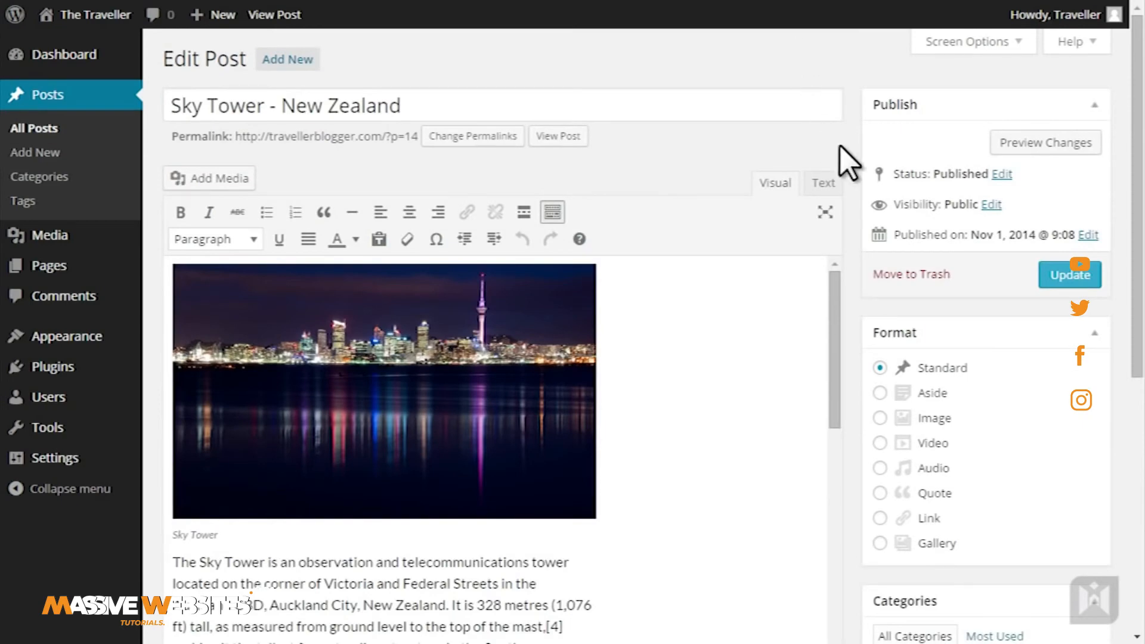
# Examine the most used and full category lists of the Sky Tower - New Zealand post.
pyautogui.scroll(-3, 859, 214)
pyautogui.scroll(-2, 865, 241)
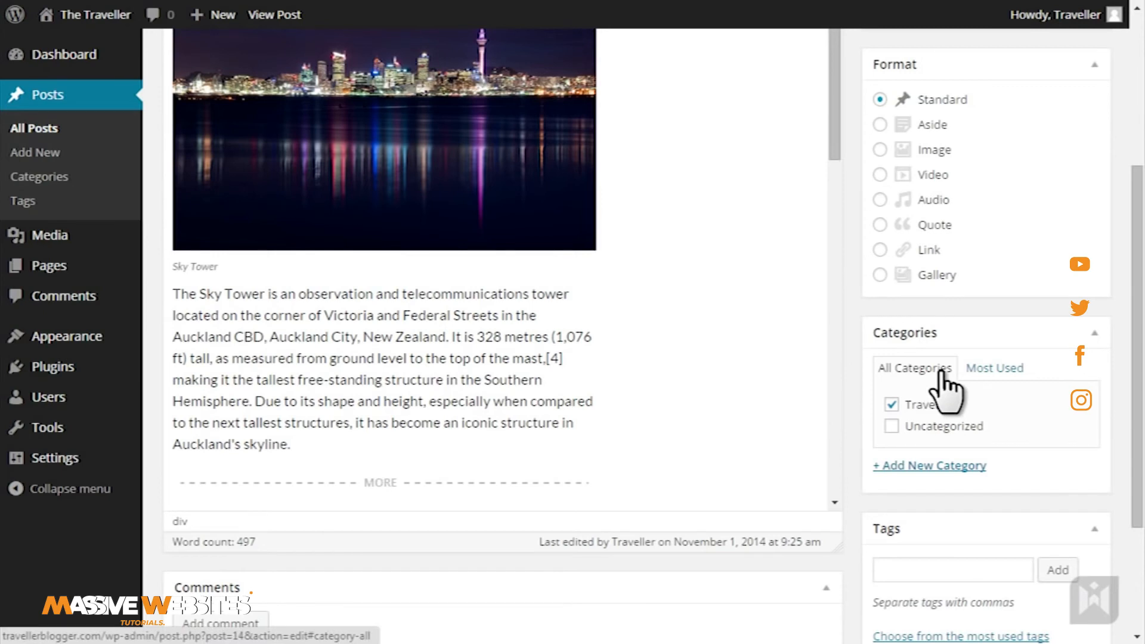
pyautogui.click(1000, 372)
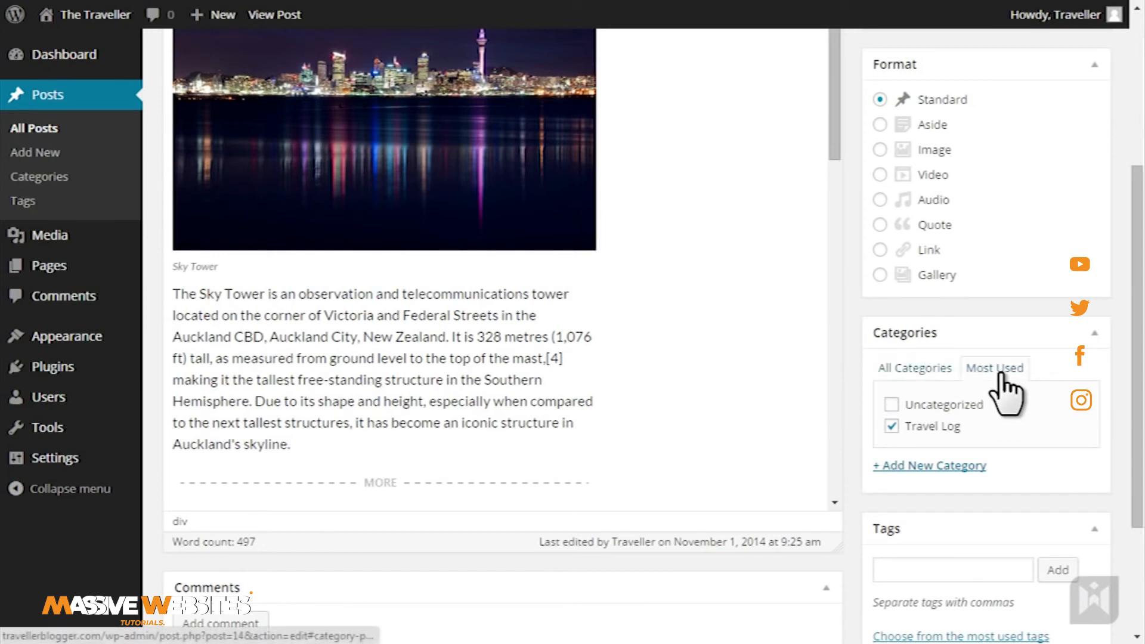
pyautogui.click(919, 369)
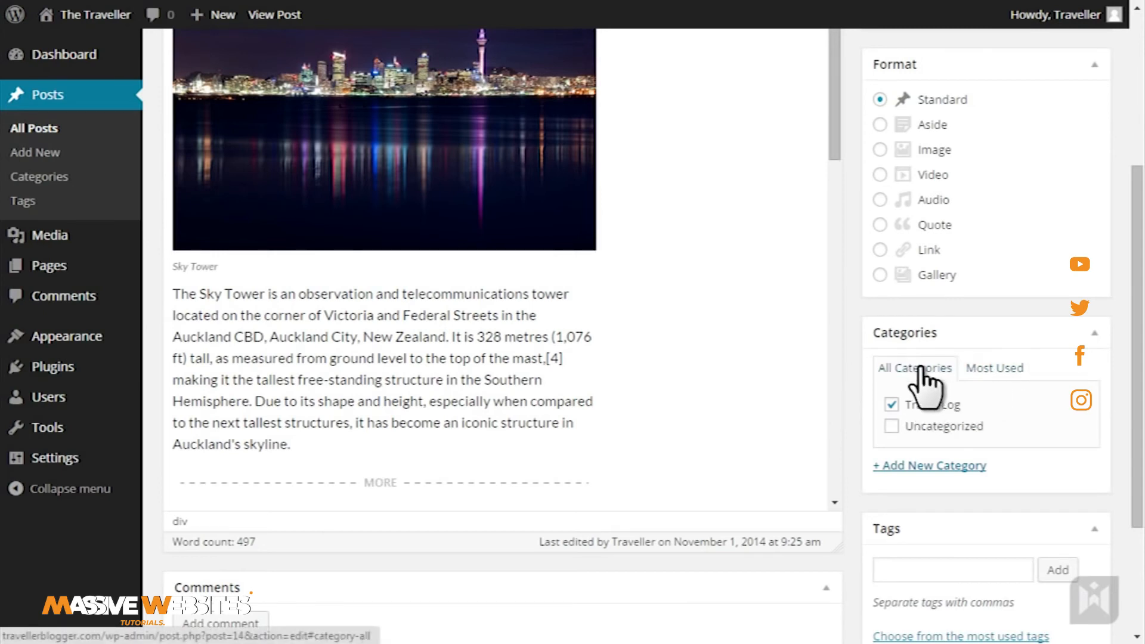
# Add a new category named Oceania under the parent Travel Log from within the Sky Tower post.
pyautogui.click(970, 466)
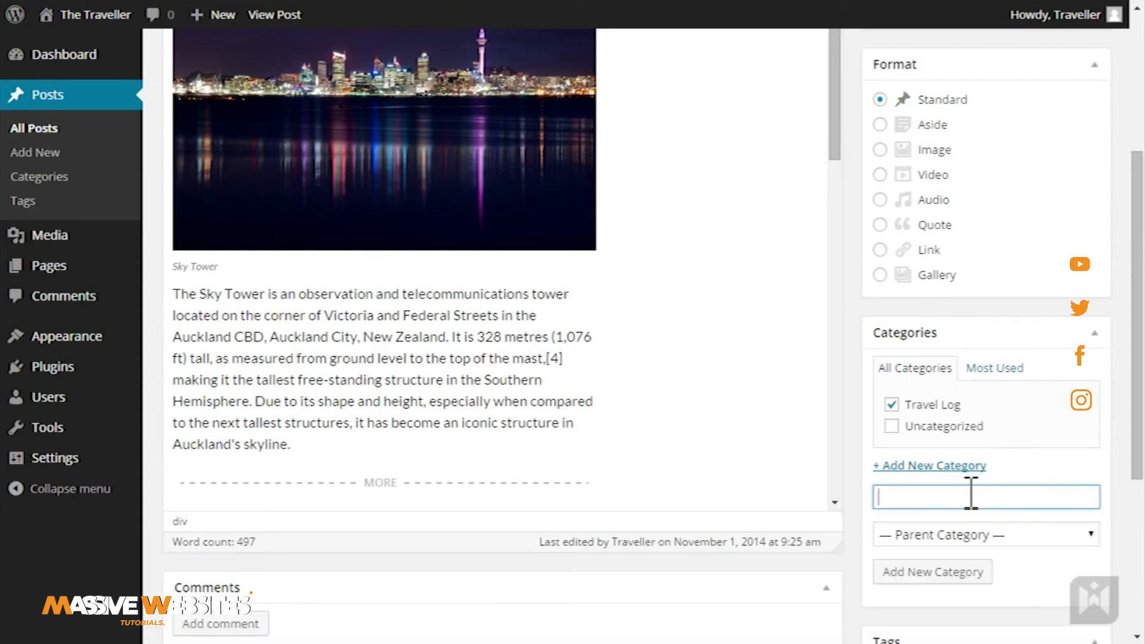
pyautogui.write('Oceania')
pyautogui.click(1011, 534)
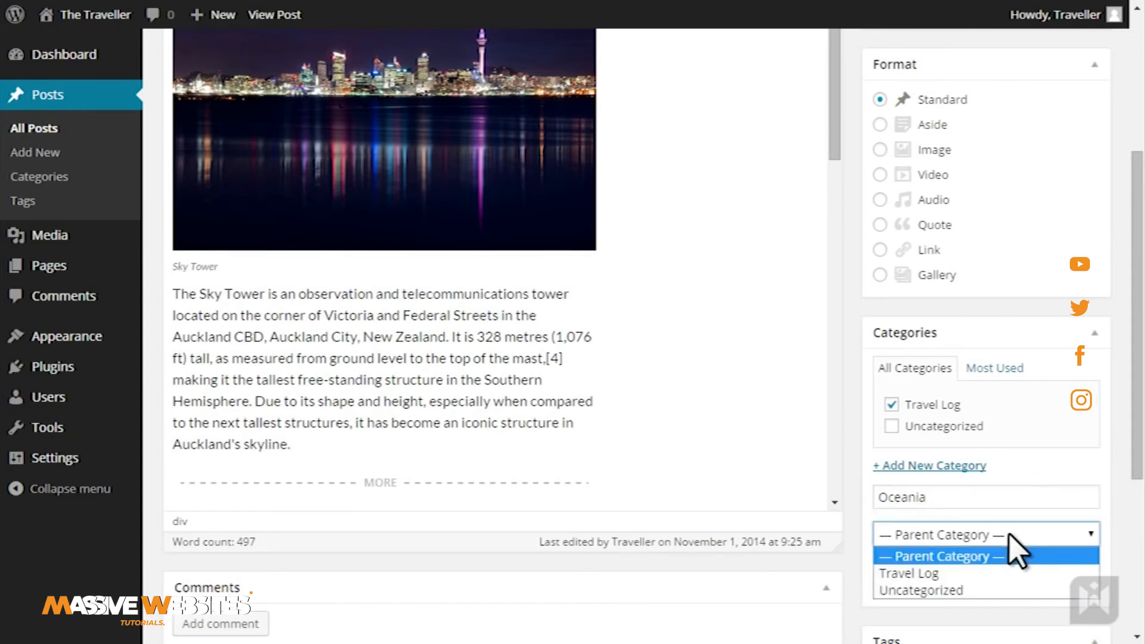
pyautogui.click(1017, 574)
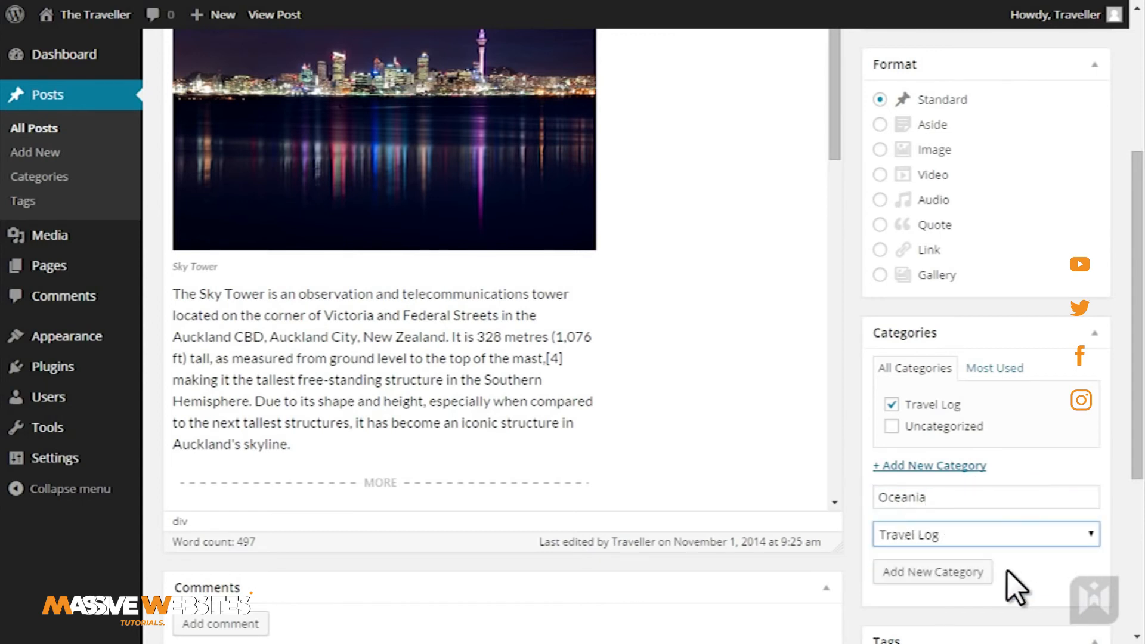
pyautogui.click(975, 573)
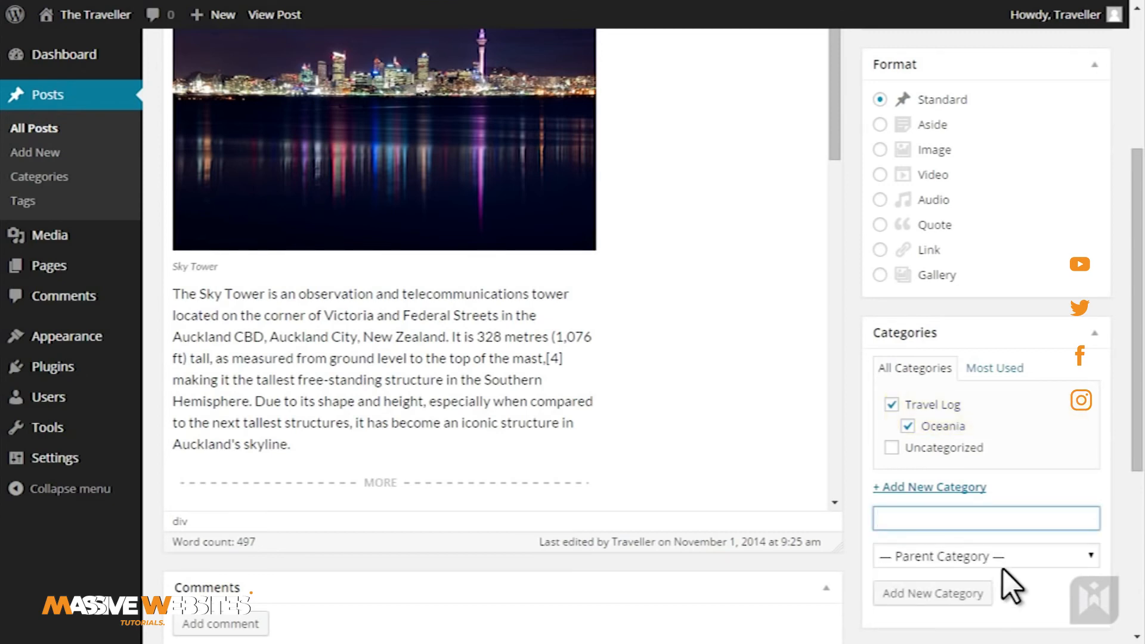
# Add the tags Attractions, Auckland and New Zealand to the Sky Tower post.
pyautogui.scroll(-3, 1020, 570)
pyautogui.click(1001, 526)
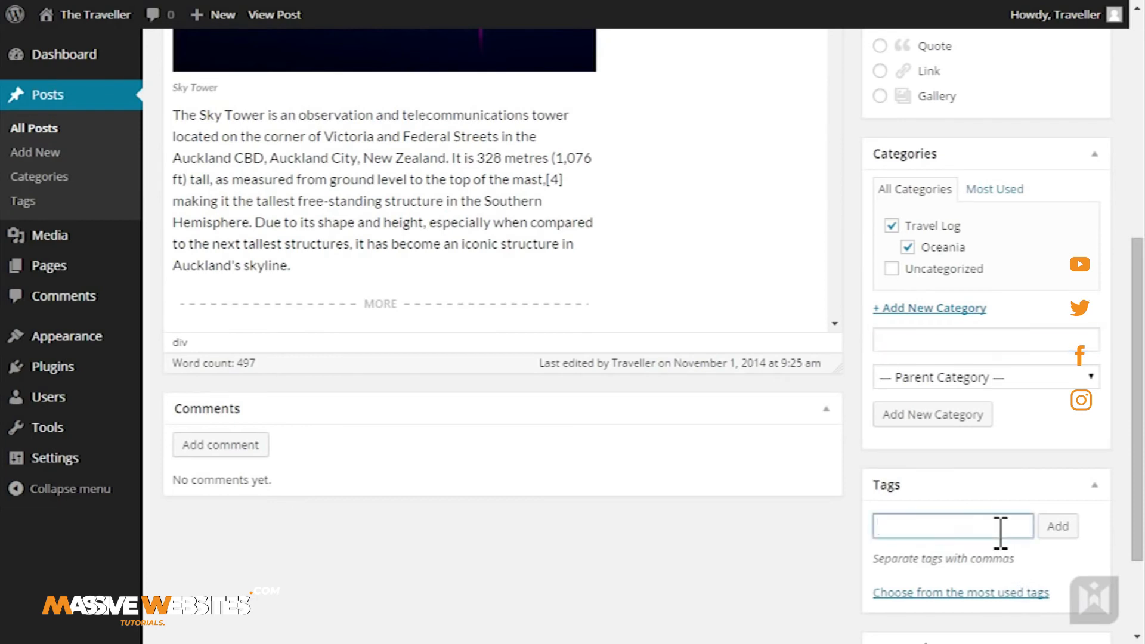
pyautogui.write('Attractions, Auckland')
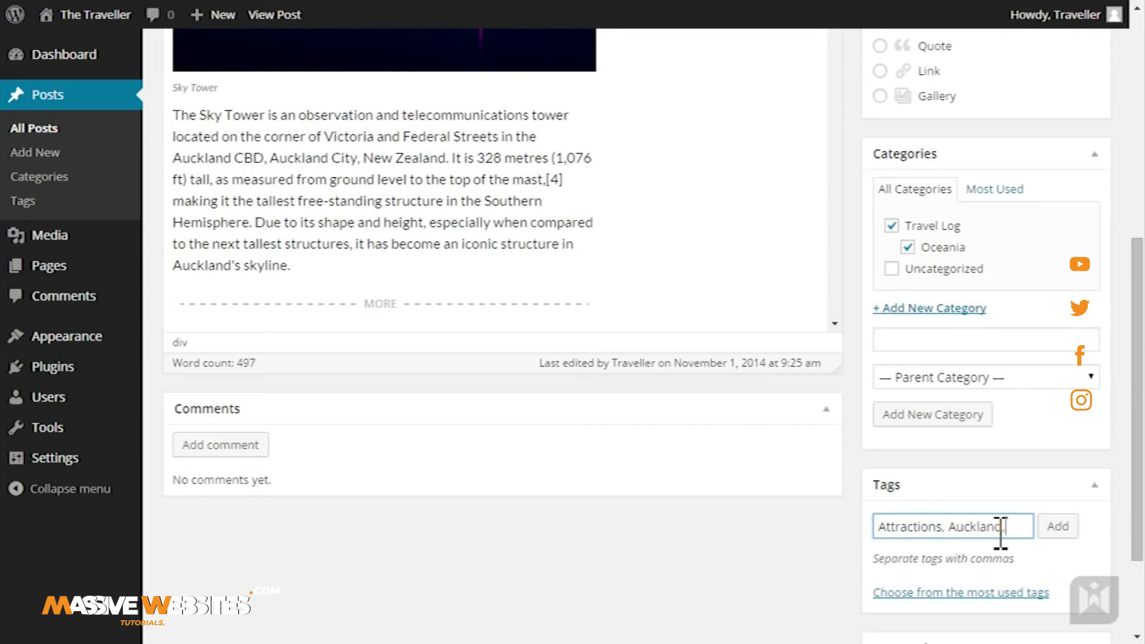
pyautogui.write(',New Zealand')
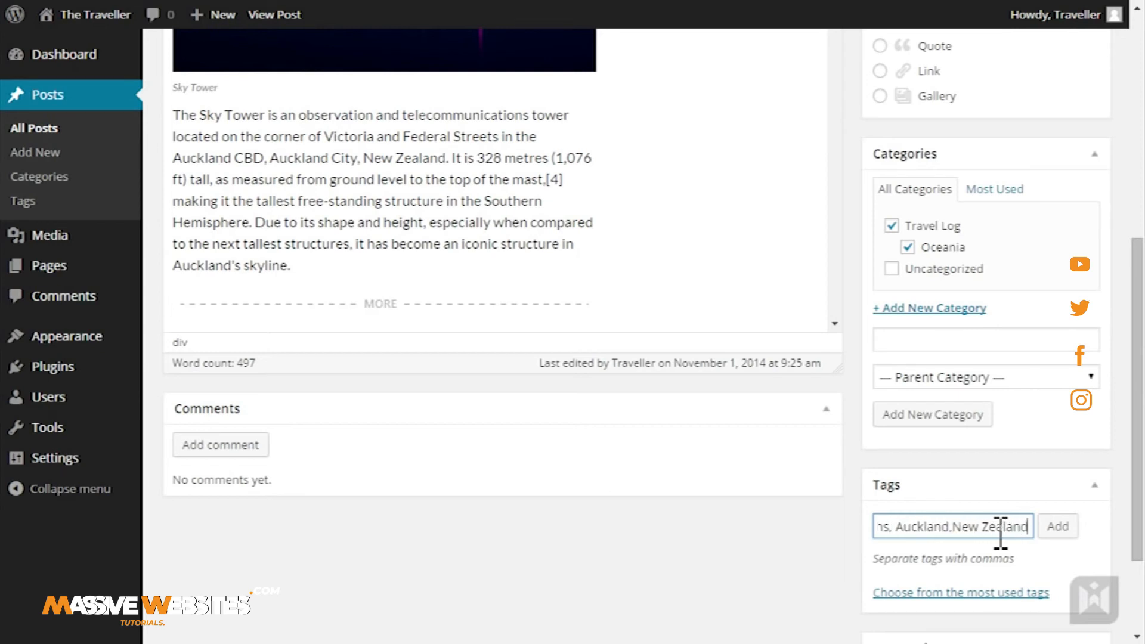
pyautogui.click(1048, 529)
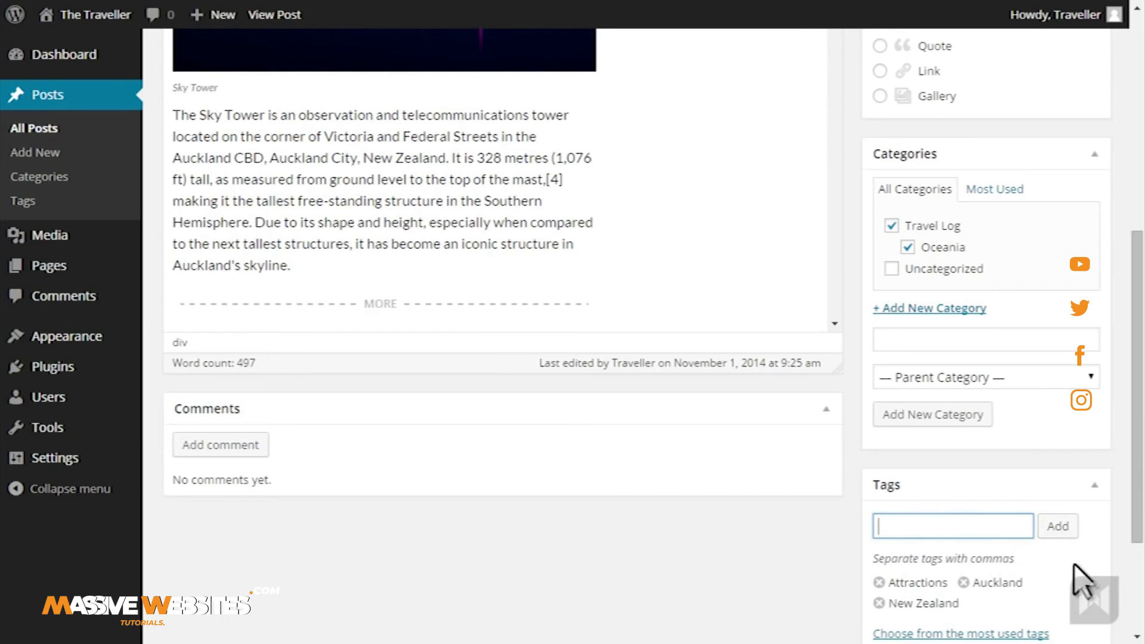
# View the published Sky Tower – New Zealand post and check its assigned categories and tags through to the end of the article.
pyautogui.scroll(-2, 1080, 555)
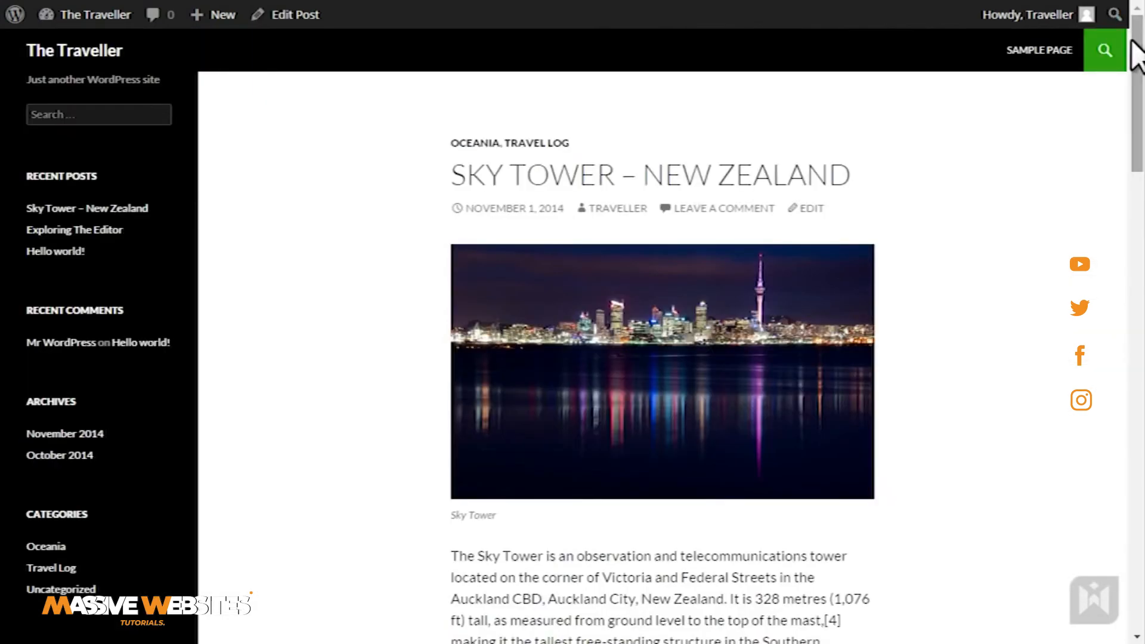
pyautogui.scroll(-20, 663, 298)
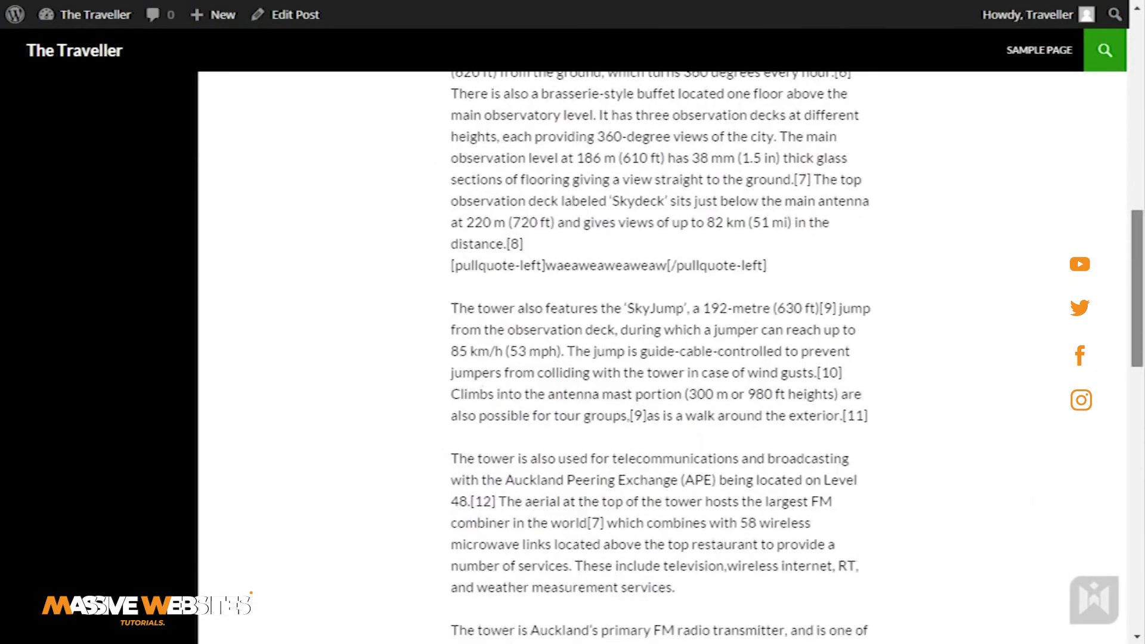
pyautogui.scroll(-2, 780, 402)
pyautogui.click(513, 519)
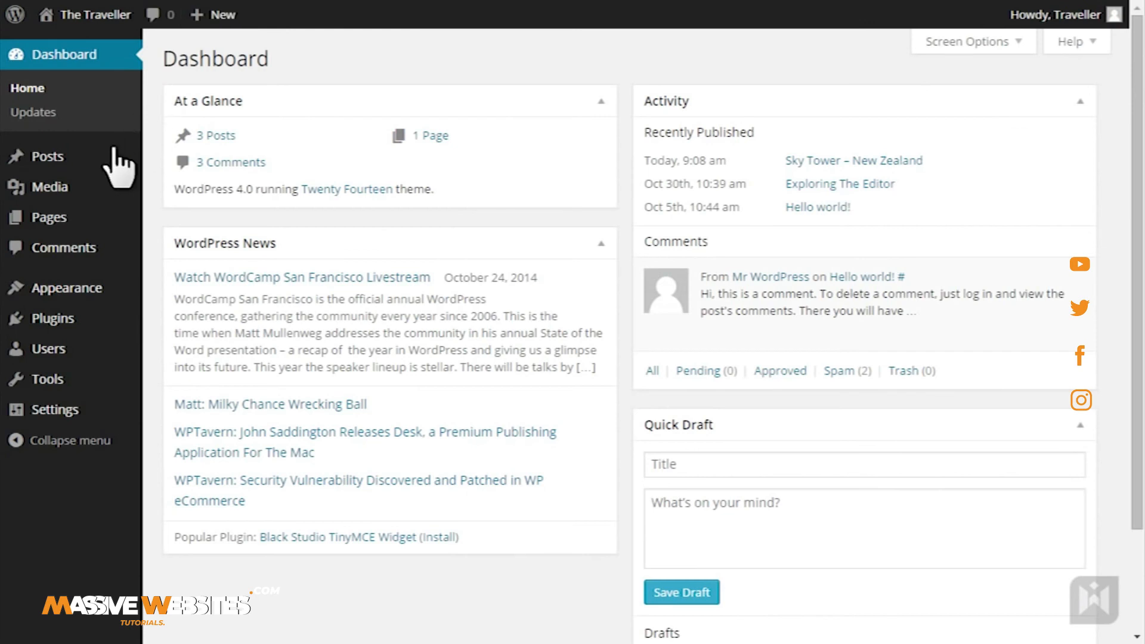
# Add a new tag named Sky Tower in the site's tag management, leaving its slug and description empty.
pyautogui.moveTo(98, 160)
pyautogui.click(201, 234)
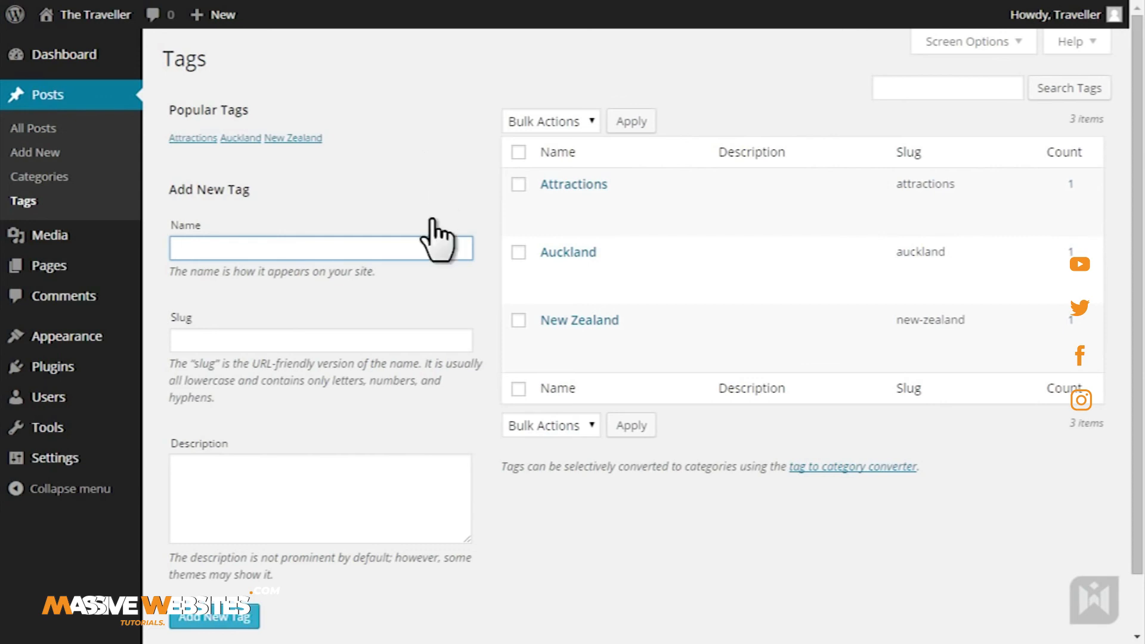
pyautogui.write('Sky Tower')
pyautogui.click(388, 338)
pyautogui.click(333, 502)
pyautogui.click(250, 623)
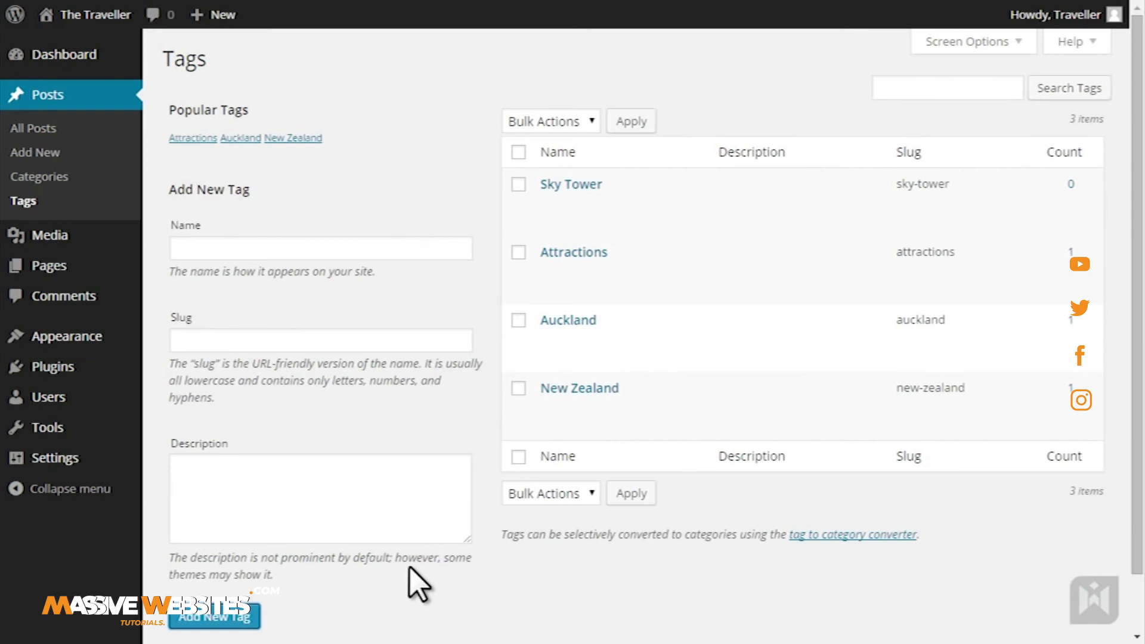
# Examine the Sky Tower tag's row actions and the available bulk actions, and go to the tag search field.
pyautogui.moveTo(509, 213)
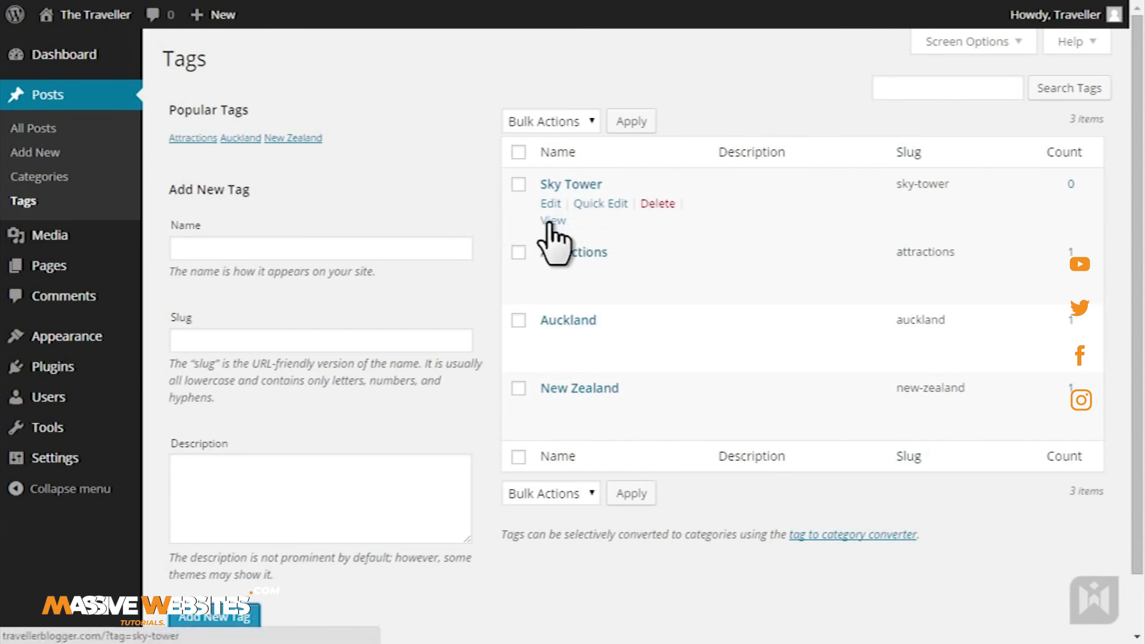
pyautogui.click(580, 123)
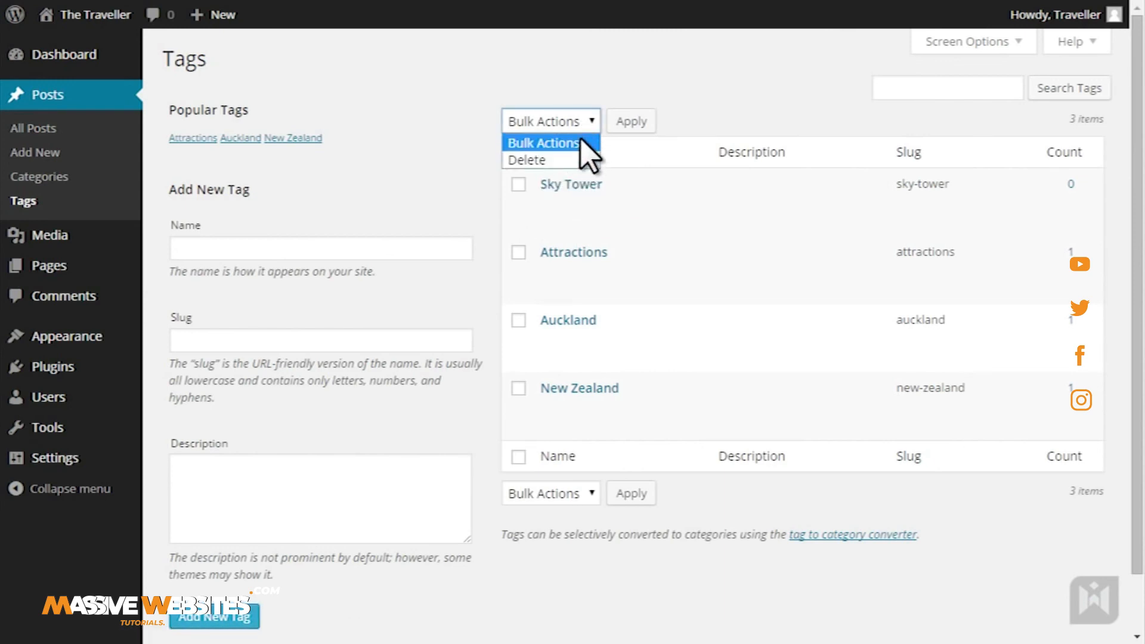
pyautogui.click(582, 120)
pyautogui.click(912, 93)
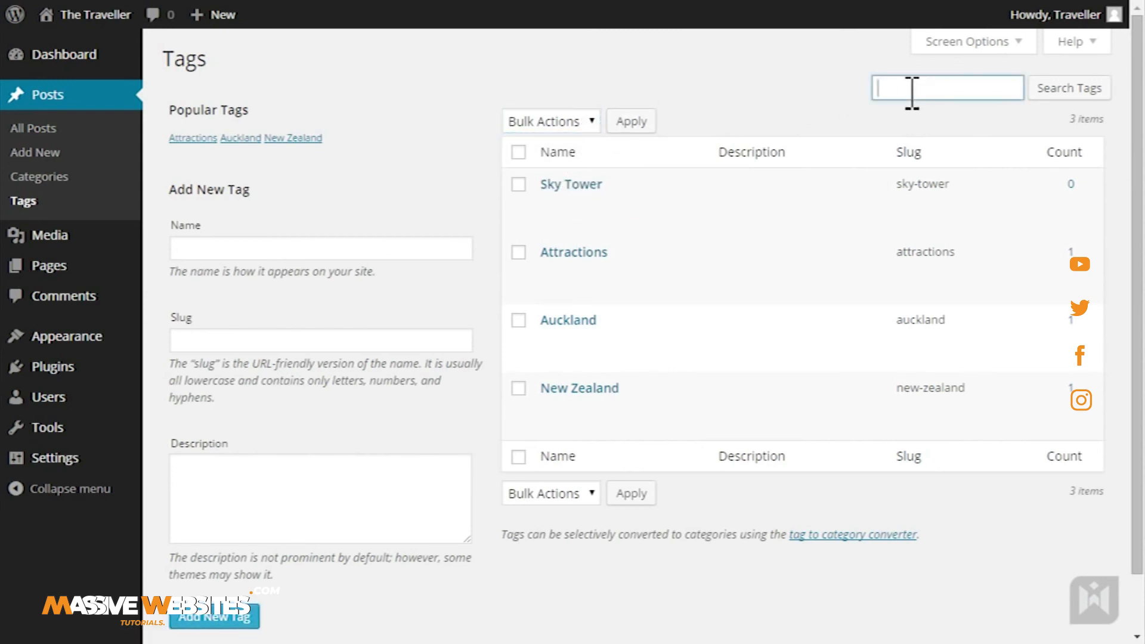